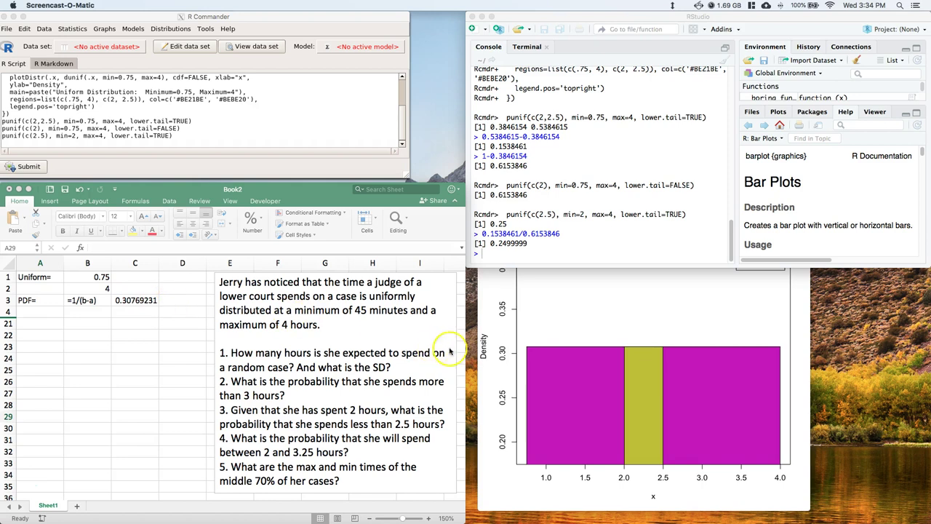
- Bring the Quartz plot of the uniform density (0.75 to 4, 2 to 2.5 shaded) to the front
{"action": "left_click", "coordinate": [552, 329]}
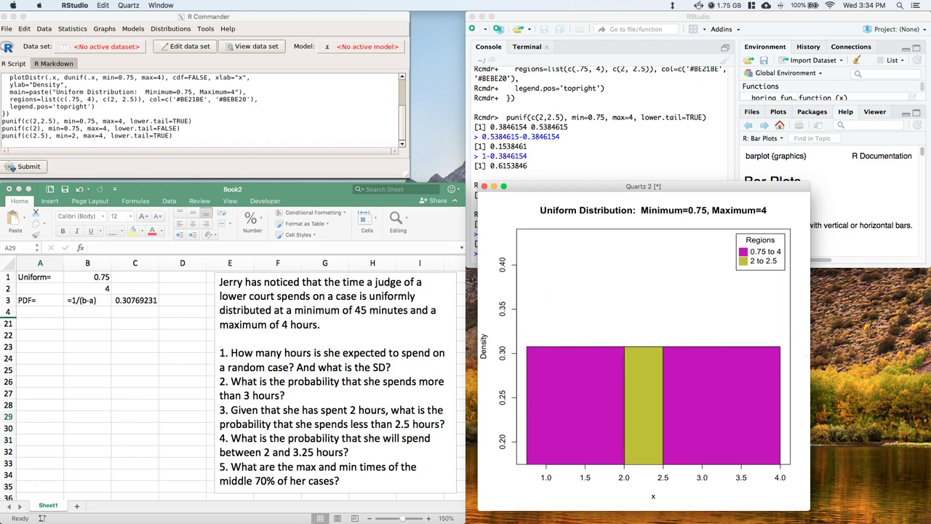
- Back in the workbook, start question 4's label '4. P( 2 < X < 3.25)=' in cell A22
{"action": "left_click", "coordinate": [74, 350]}
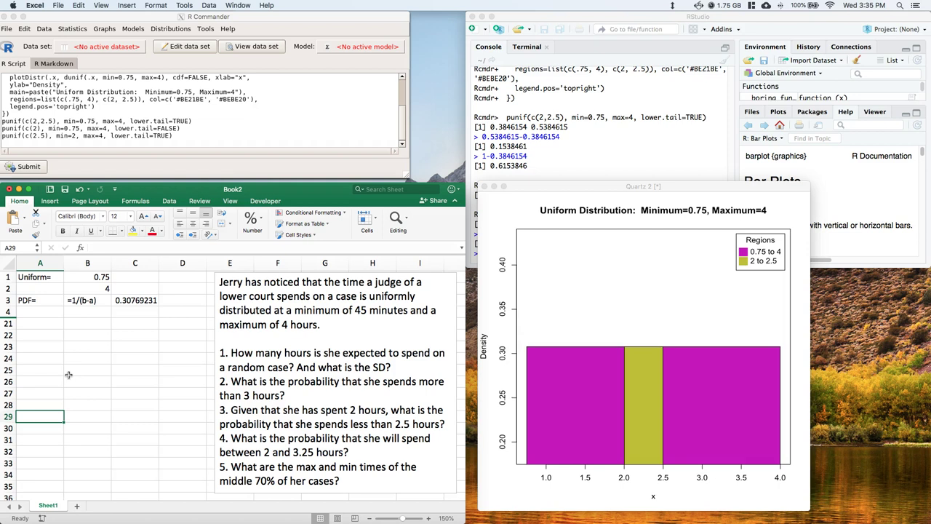
{"action": "left_click", "coordinate": [46, 335]}
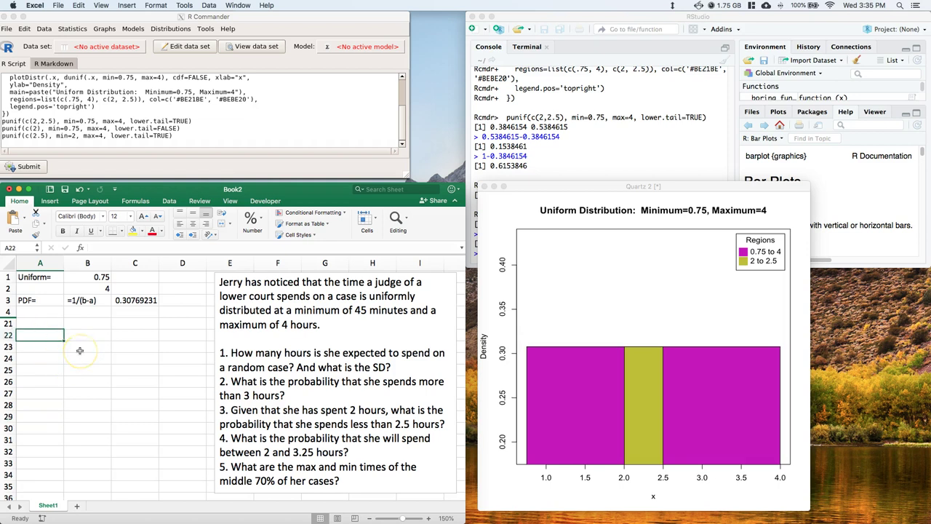
{"action": "type", "text": "4. P( 2 < X < 3.25)="}
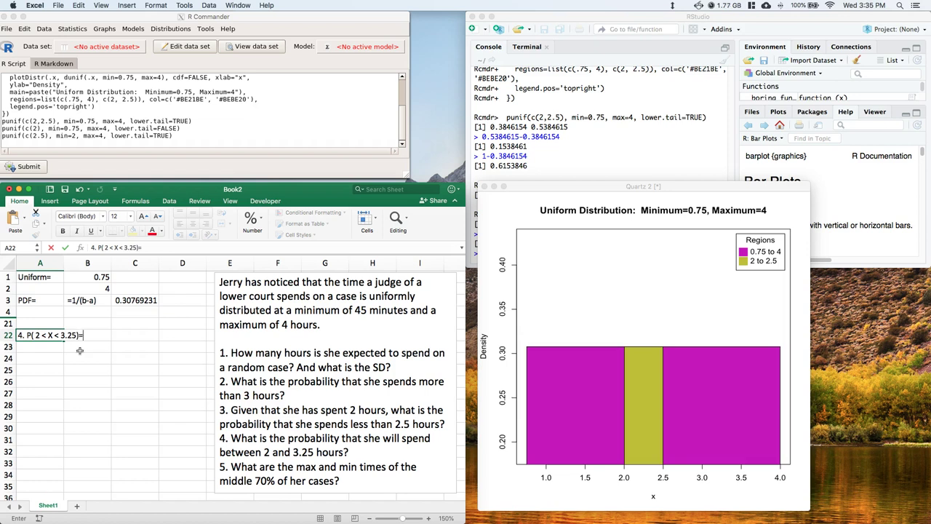
- Compute lower-tail uniform probabilities at 3.25 and 2 (min 0.75, max 4), giving 0.7692308 and 0.3846154
{"action": "left_click", "coordinate": [127, 335]}
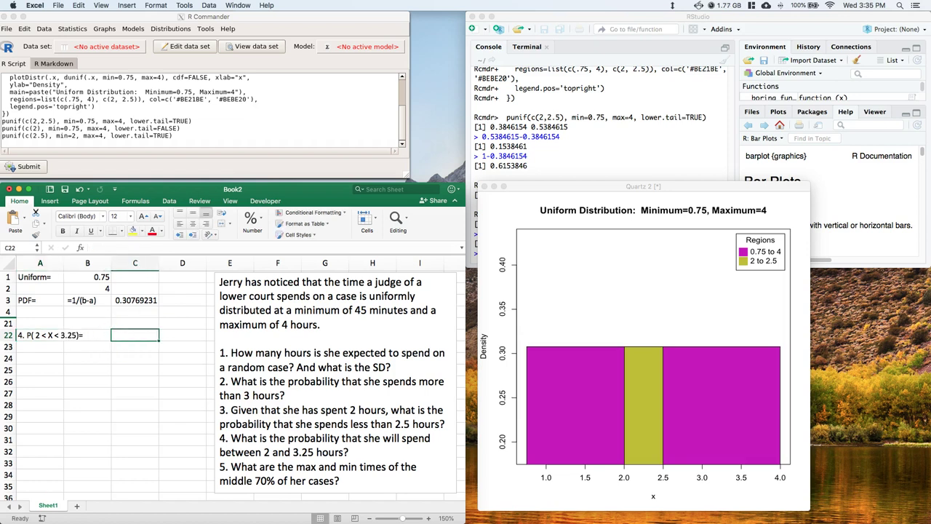
{"action": "left_click", "coordinate": [171, 28]}
{"action": "mouse_move", "coordinate": [190, 51]}
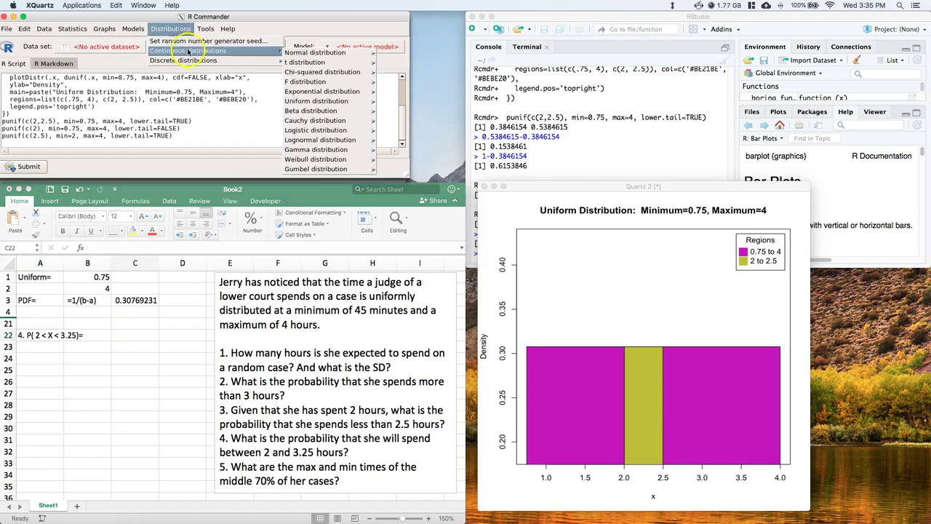
{"action": "mouse_move", "coordinate": [333, 102]}
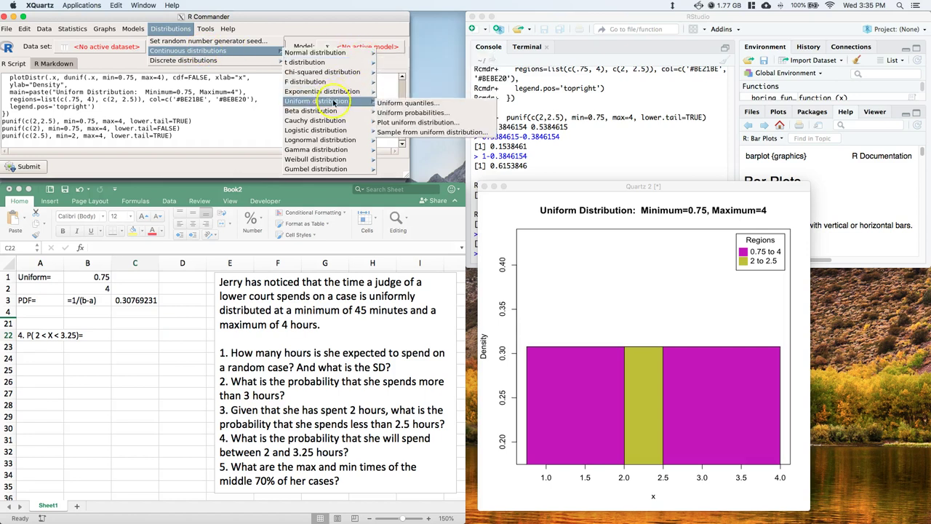
{"action": "left_click", "coordinate": [411, 112]}
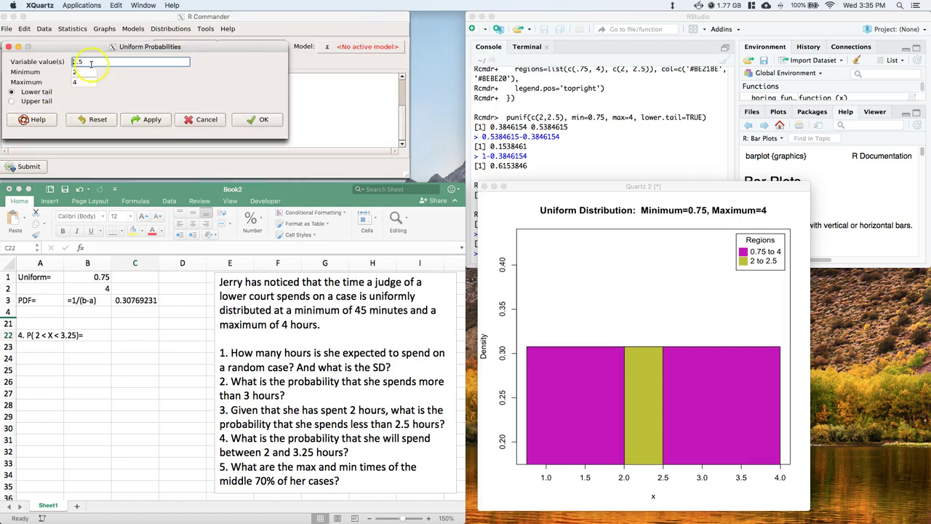
{"action": "double_click", "coordinate": [67, 73]}
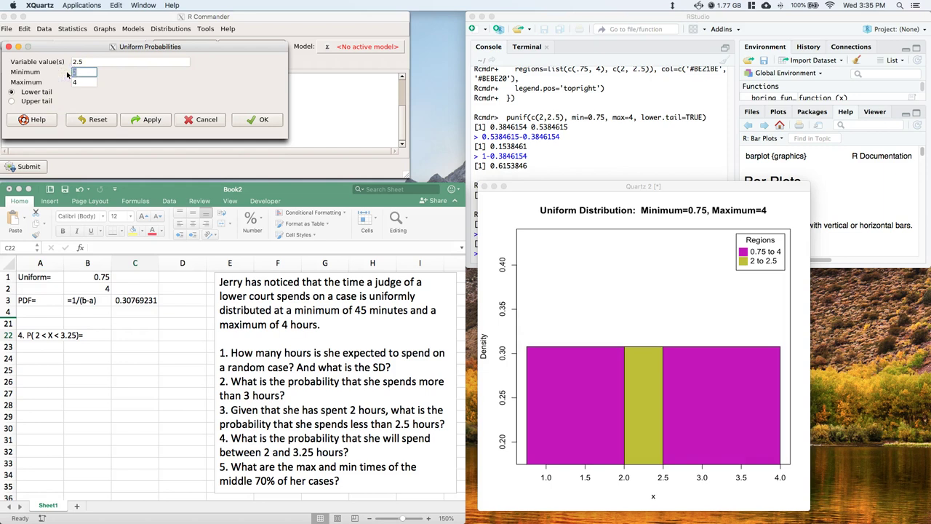
{"action": "type", "text": ".75"}
{"action": "double_click", "coordinate": [75, 63]}
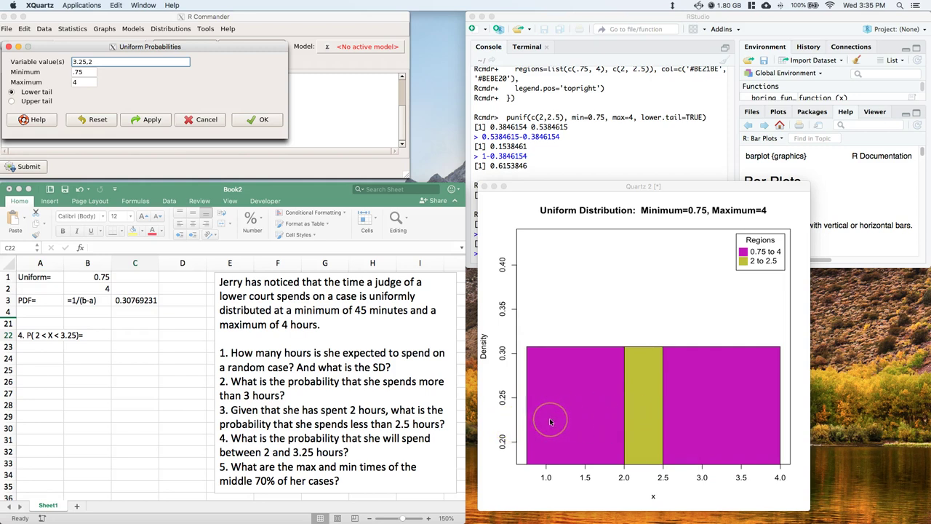
{"action": "left_click", "coordinate": [258, 119]}
- Run 0.7692308-0.3846154 in the R console and select the 0.3846154 result
{"action": "left_click", "coordinate": [653, 145]}
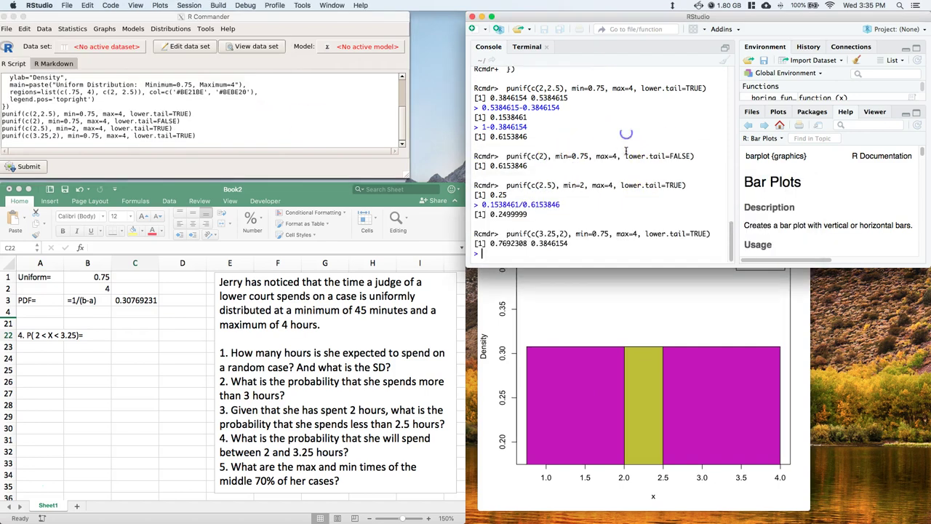
{"action": "left_click_drag", "start_coordinate": [528, 243], "coordinate": [488, 244]}
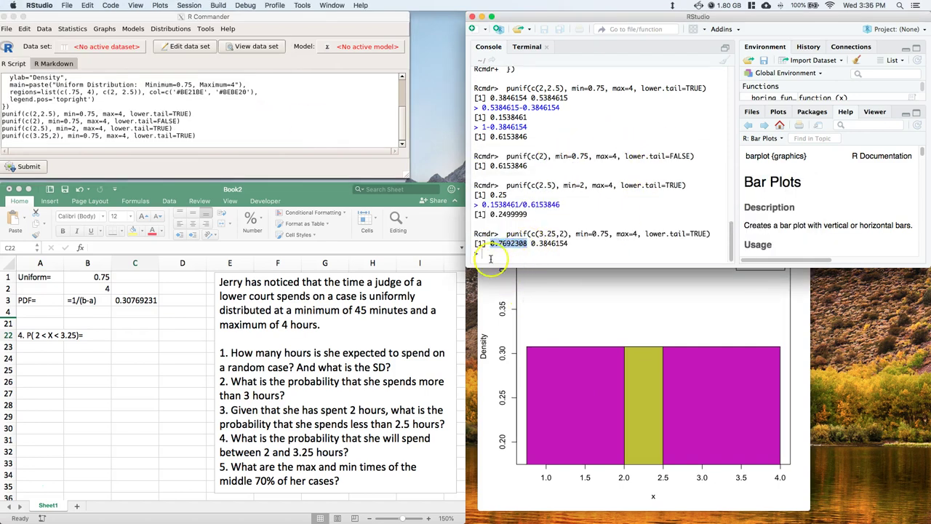
{"action": "type", "text": "0.7692308"}
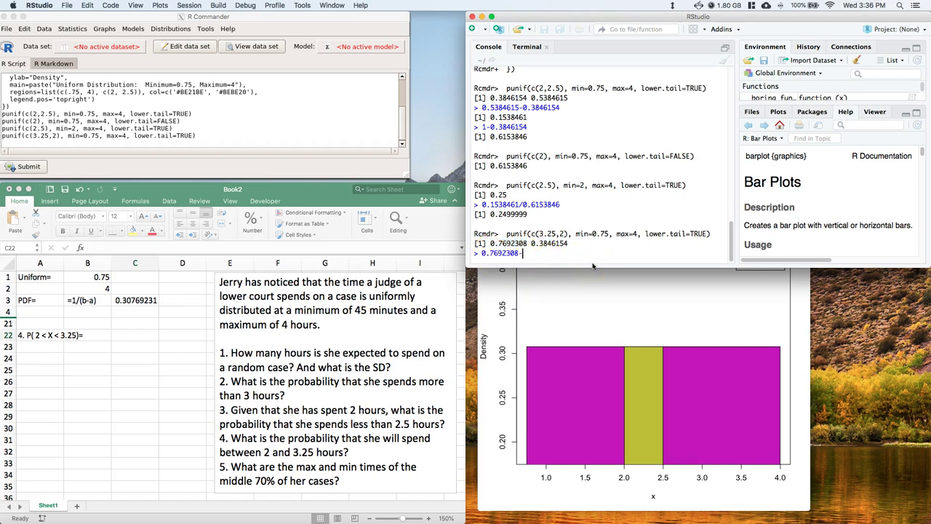
{"action": "left_click_drag", "start_coordinate": [568, 243], "coordinate": [533, 243]}
{"action": "type", "text": "0.3846154"}
{"action": "key", "text": "Return"}
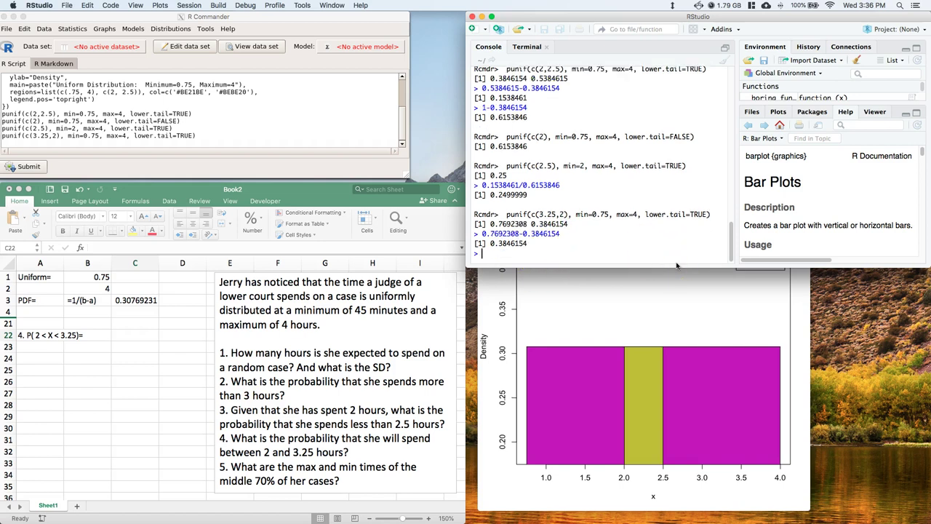
{"action": "left_click_drag", "start_coordinate": [527, 243], "coordinate": [488, 246]}
{"action": "key", "text": "super+c"}
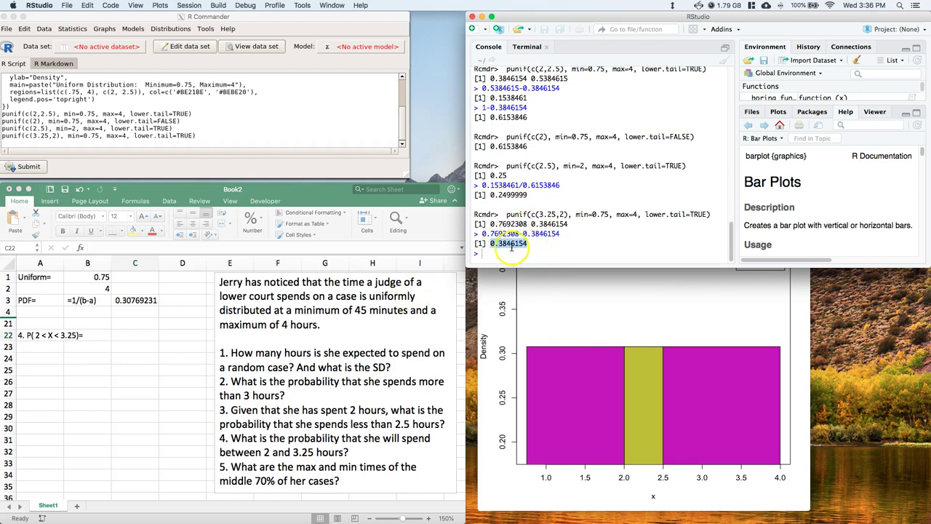
- Paste 0.3846154 into C22 and round it to four decimals, 0.3846
{"action": "left_click", "coordinate": [127, 335]}
{"action": "double_click", "coordinate": [127, 335]}
{"action": "key", "text": "super+v"}
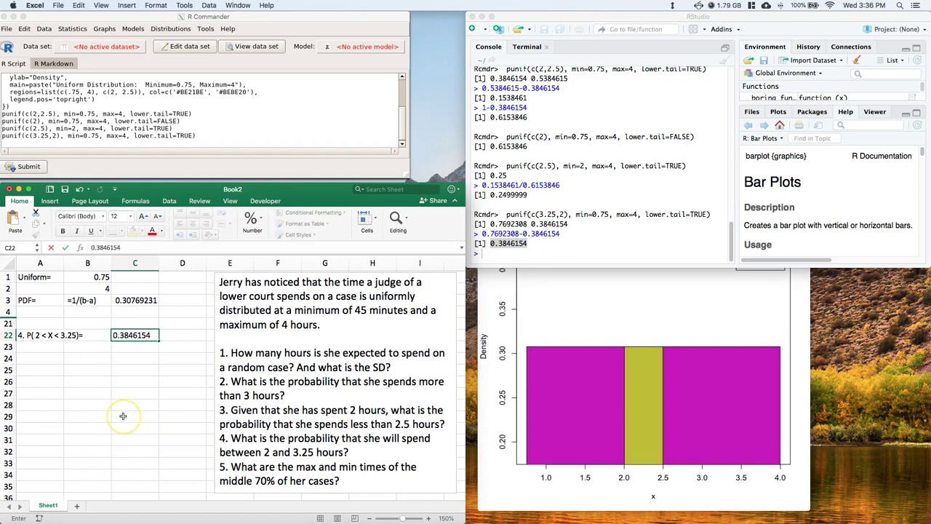
{"action": "key", "text": "Return"}
{"action": "left_click", "coordinate": [131, 334]}
{"action": "left_click", "coordinate": [250, 221]}
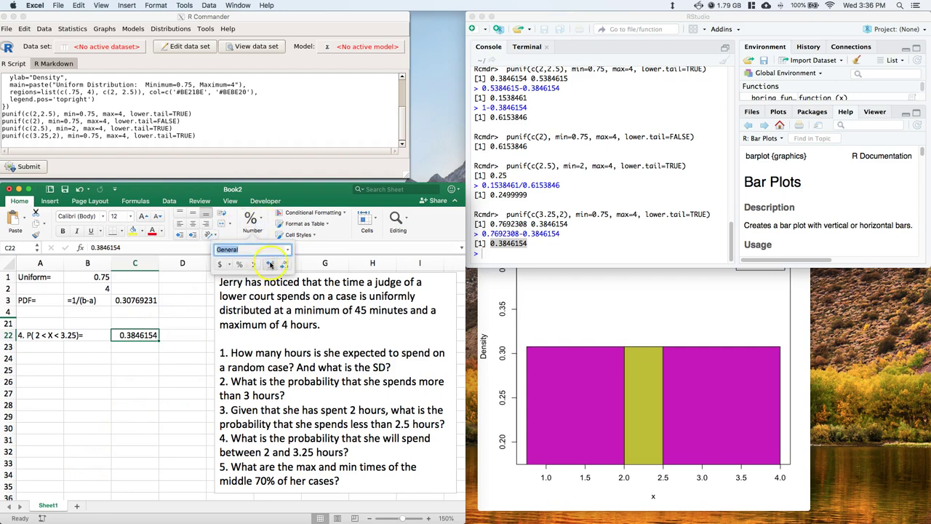
{"action": "left_click", "coordinate": [270, 265]}
{"action": "left_click", "coordinate": [269, 265]}
{"action": "left_click", "coordinate": [285, 264]}
{"action": "left_click", "coordinate": [285, 265]}
{"action": "left_click", "coordinate": [285, 265]}
{"action": "left_click", "coordinate": [285, 265]}
{"action": "left_click", "coordinate": [285, 265]}
- Round the PDF value in C3 to four decimals, showing 0.3077
{"action": "left_click", "coordinate": [141, 300]}
{"action": "left_click", "coordinate": [250, 218]}
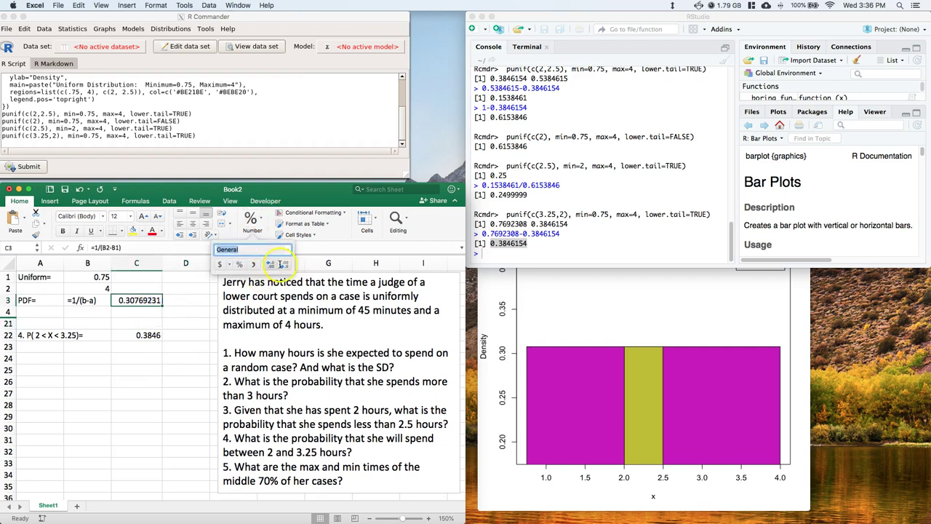
{"action": "left_click", "coordinate": [283, 265]}
{"action": "left_click", "coordinate": [283, 264]}
{"action": "left_click", "coordinate": [284, 265]}
{"action": "left_click", "coordinate": [283, 265]}
{"action": "left_click", "coordinate": [169, 394]}
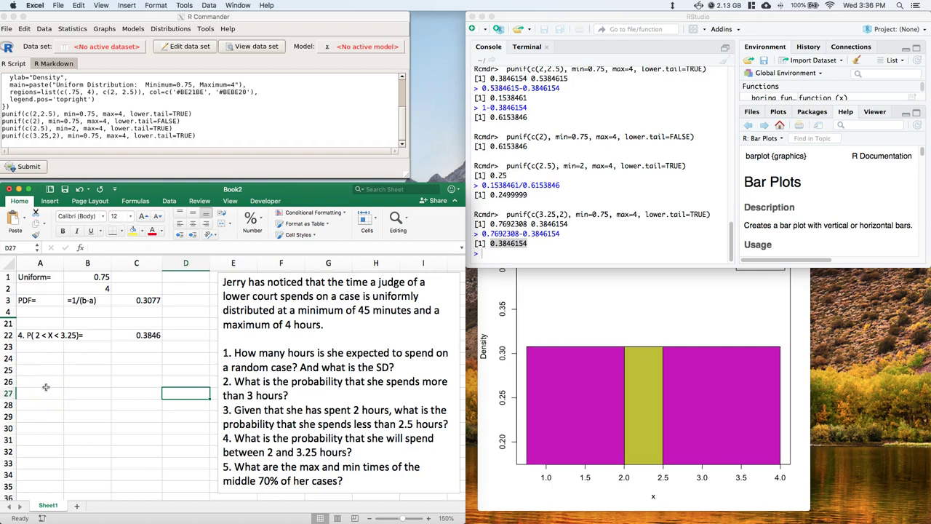
{"action": "left_click", "coordinate": [668, 290]}
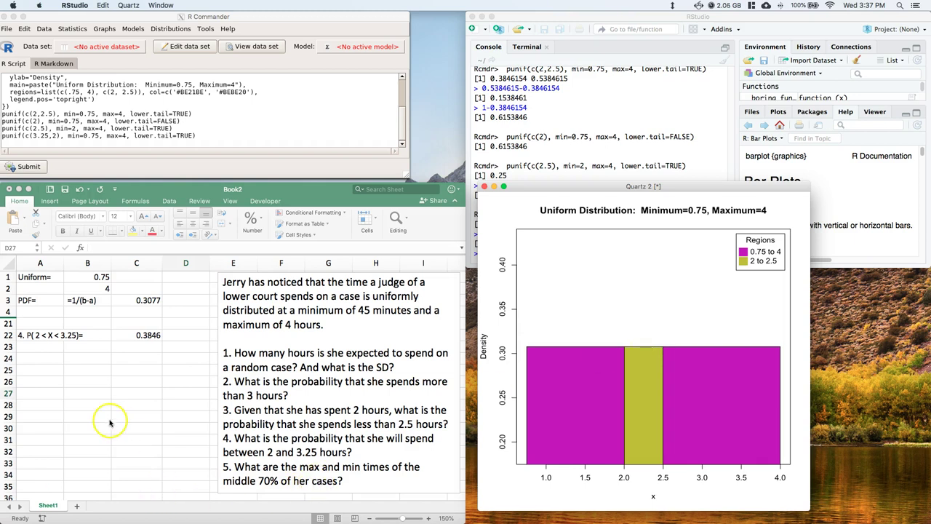
- Note the upper-bound rule with 'percent of interest' in A24 and its minus version in A25
{"action": "left_click", "coordinate": [53, 358]}
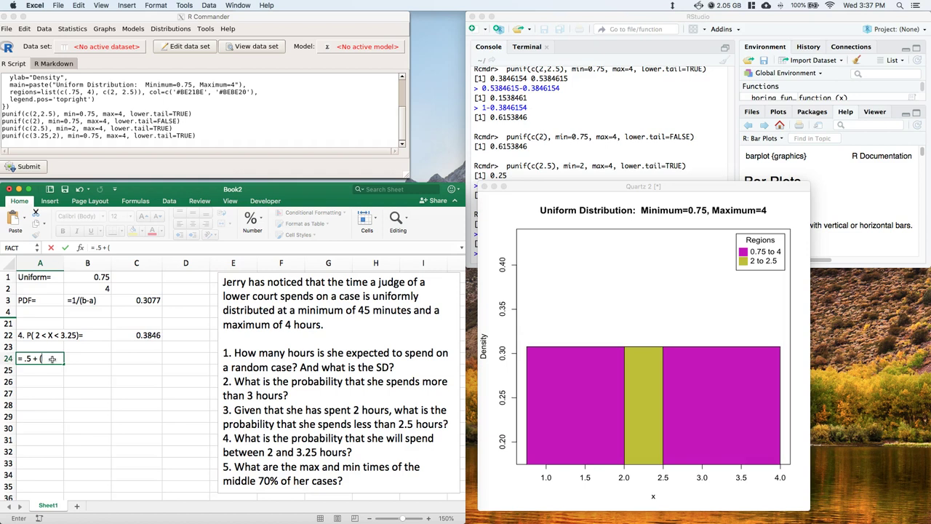
{"action": "type", "text": "percent of in"}
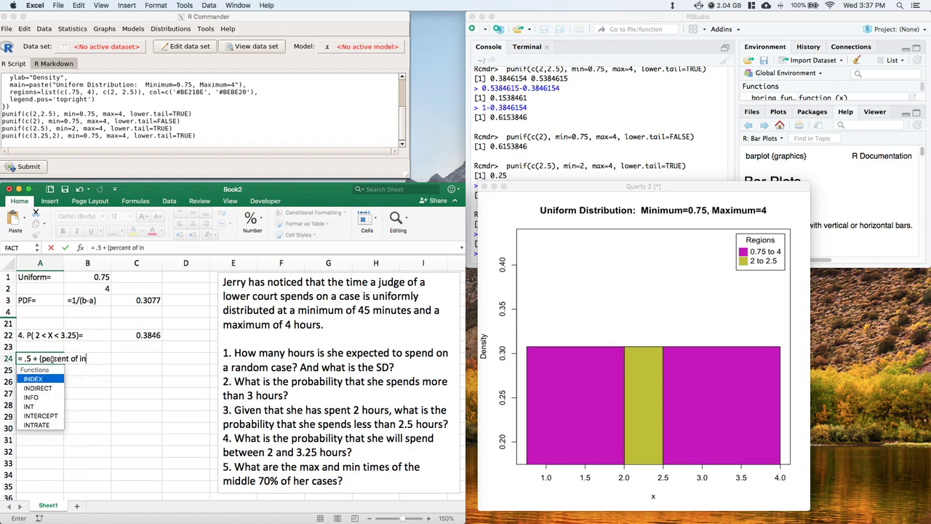
{"action": "type", "text": "terest)/2"}
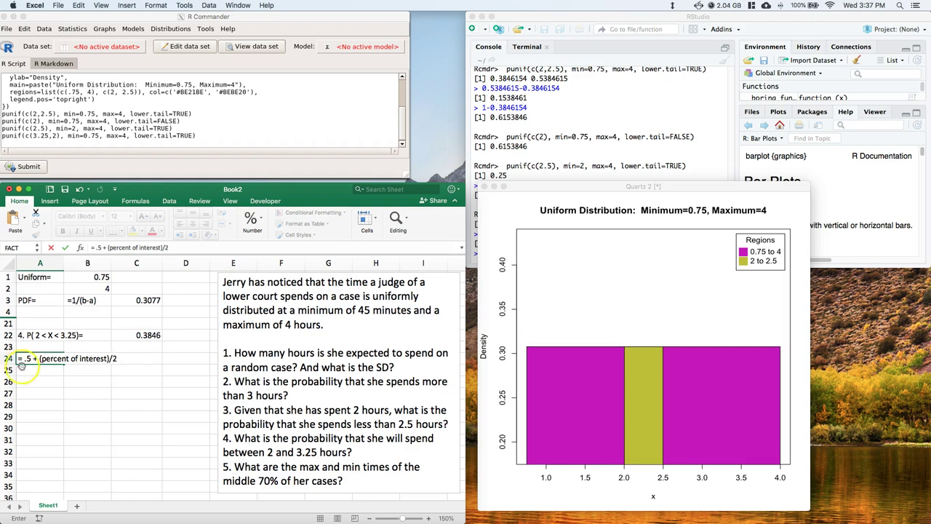
{"action": "left_click", "coordinate": [20, 358]}
{"action": "left_click_drag", "start_coordinate": [20, 358], "coordinate": [149, 358]}
{"action": "key", "text": "super+c"}
{"action": "left_click", "coordinate": [29, 371]}
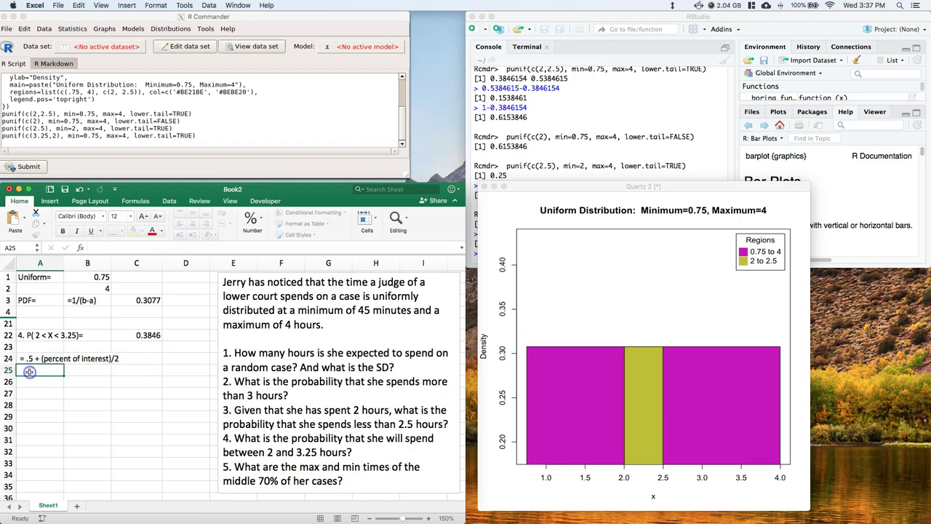
{"action": "key", "text": "super+v"}
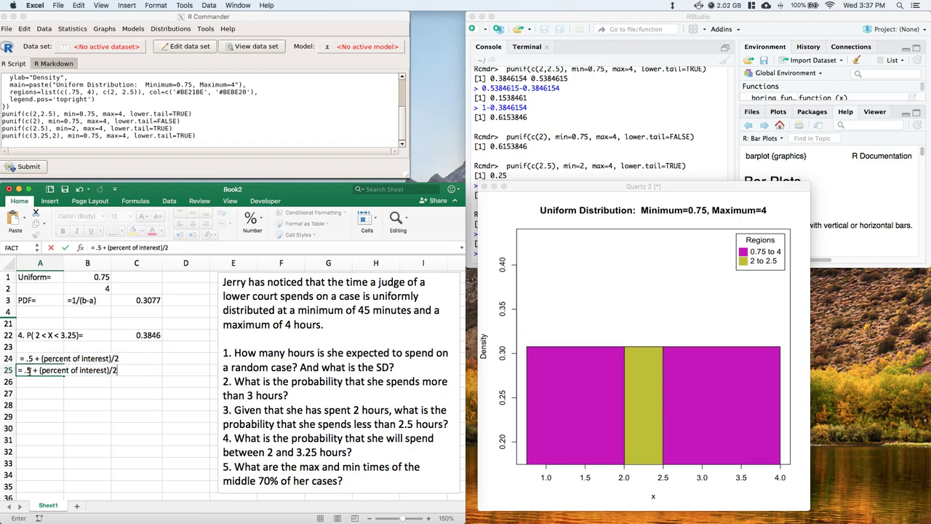
{"action": "left_click", "coordinate": [36, 370]}
{"action": "left_click", "coordinate": [122, 373]}
{"action": "key", "text": "BackSpace"}
{"action": "key", "text": "BackSpace"}
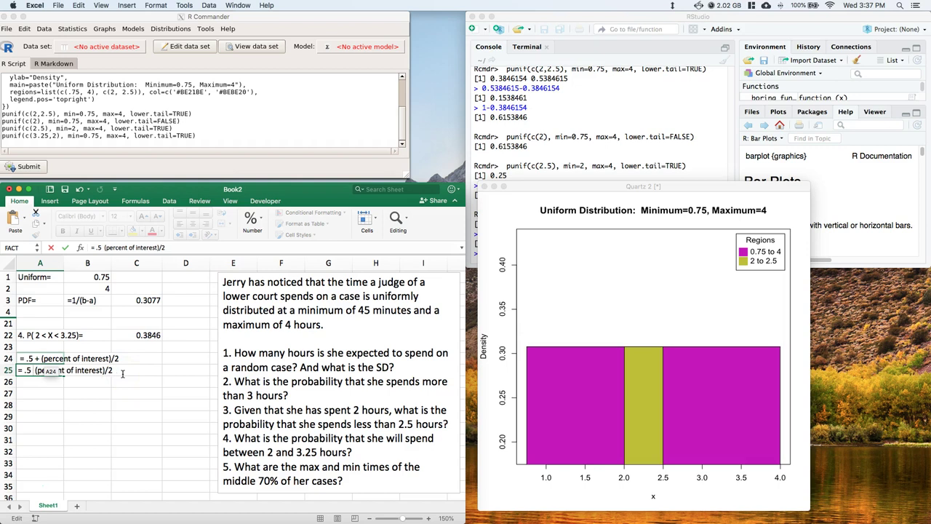
{"action": "type", "text": "-"}
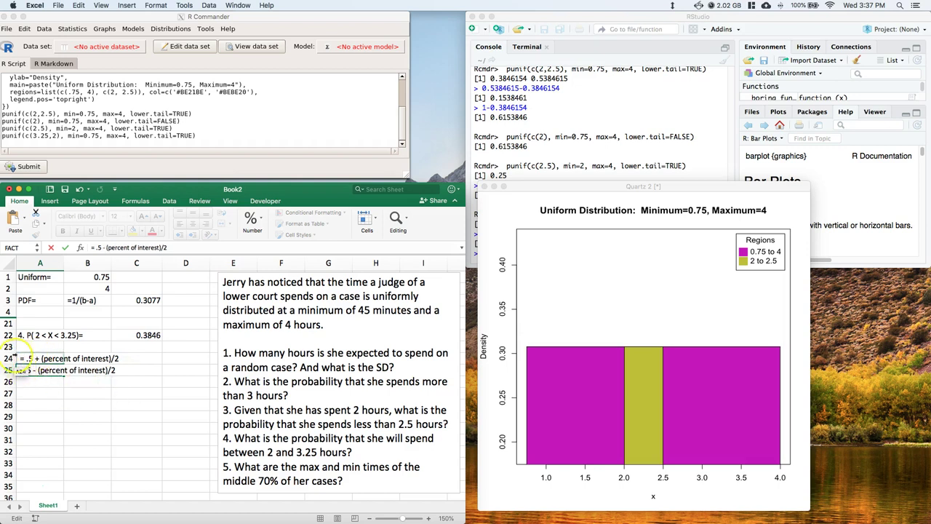
{"action": "left_click", "coordinate": [18, 370]}
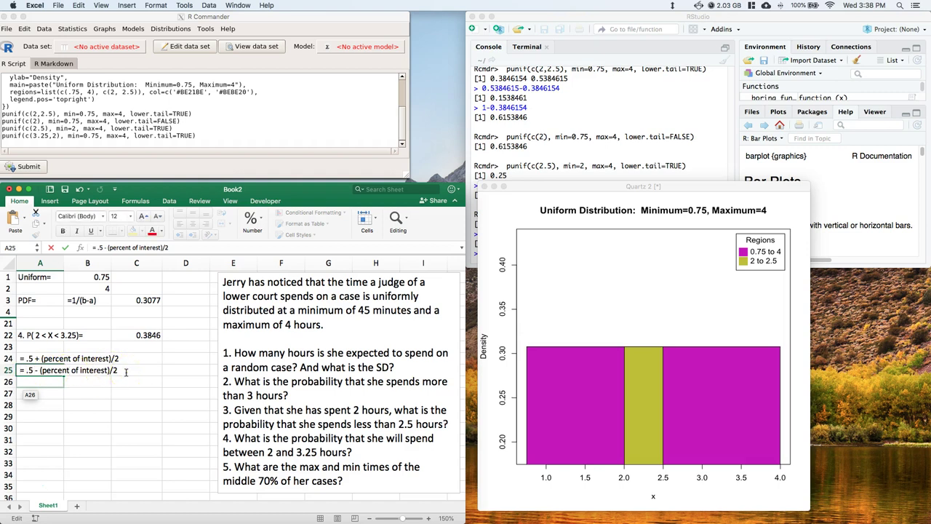
{"action": "key", "text": "Return"}
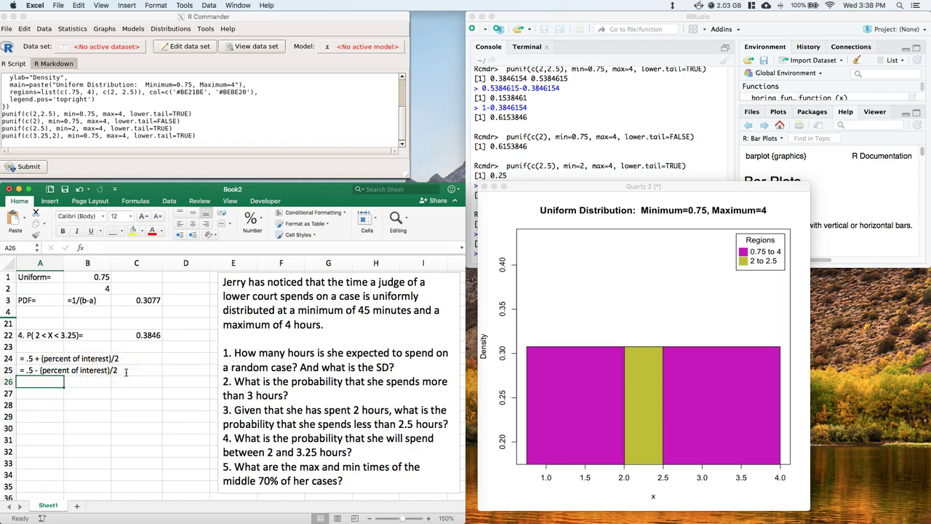
- Compute quantile probabilities 0.875 in B27 and 0.125 in B28, labelling both rows Quantiles
{"action": "left_click", "coordinate": [81, 391]}
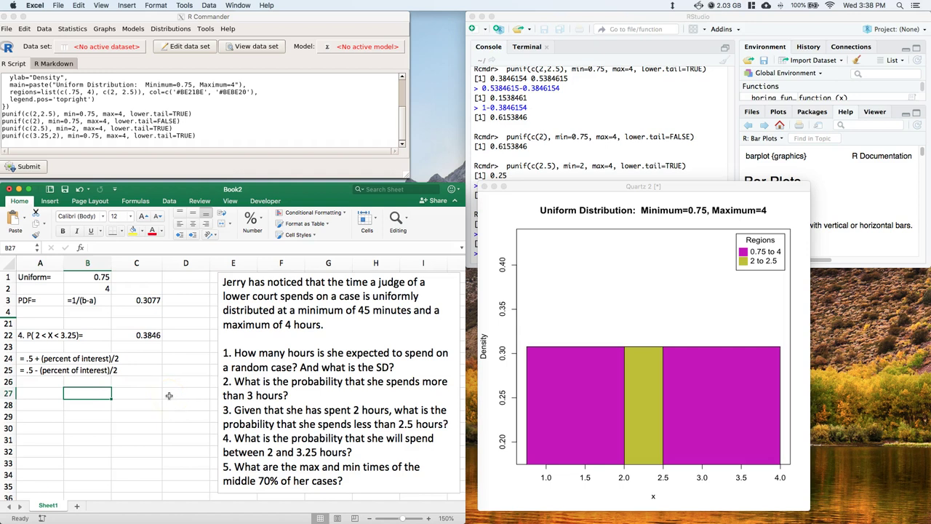
{"action": "type", "text": "=.5+.75/2"}
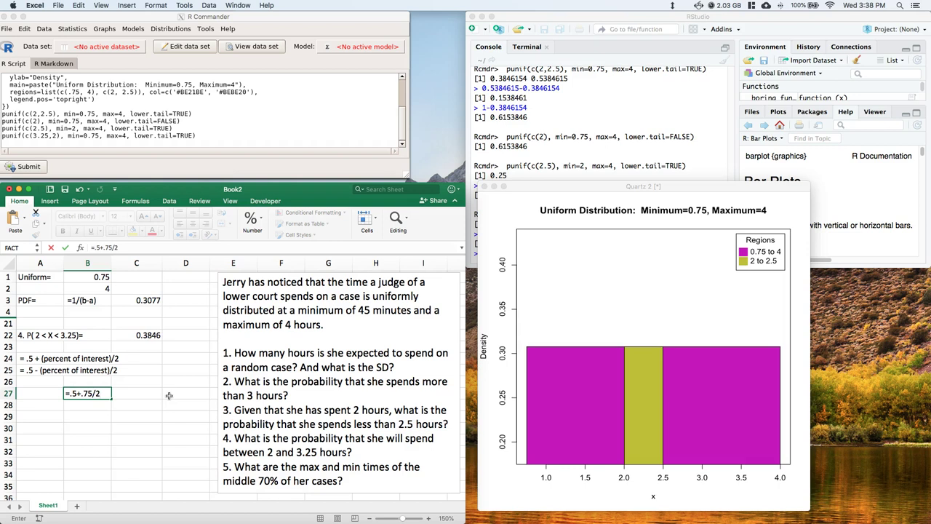
{"action": "key", "text": "Return"}
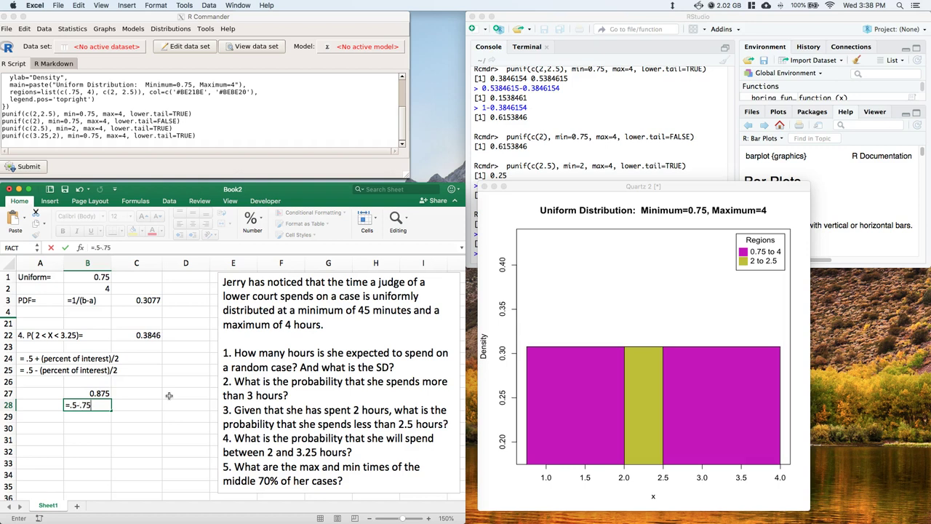
{"action": "key", "text": "Return"}
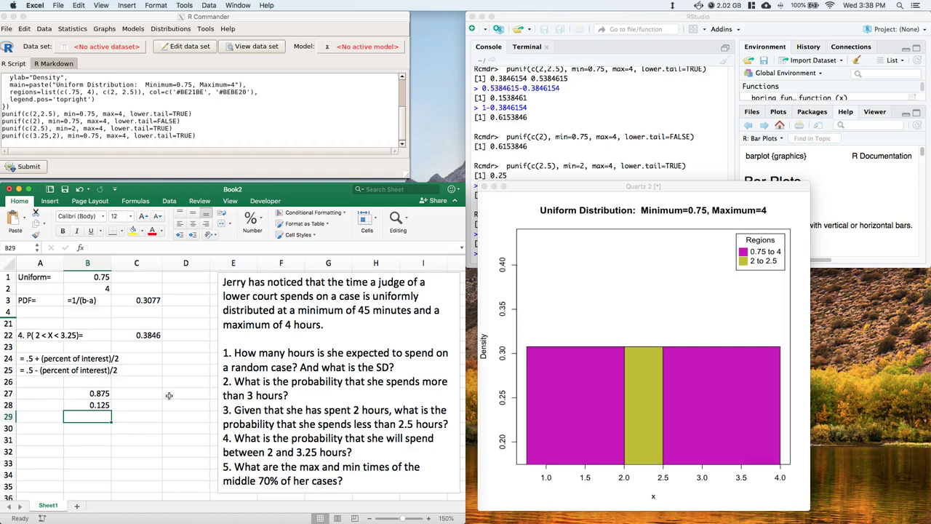
{"action": "left_click", "coordinate": [43, 394]}
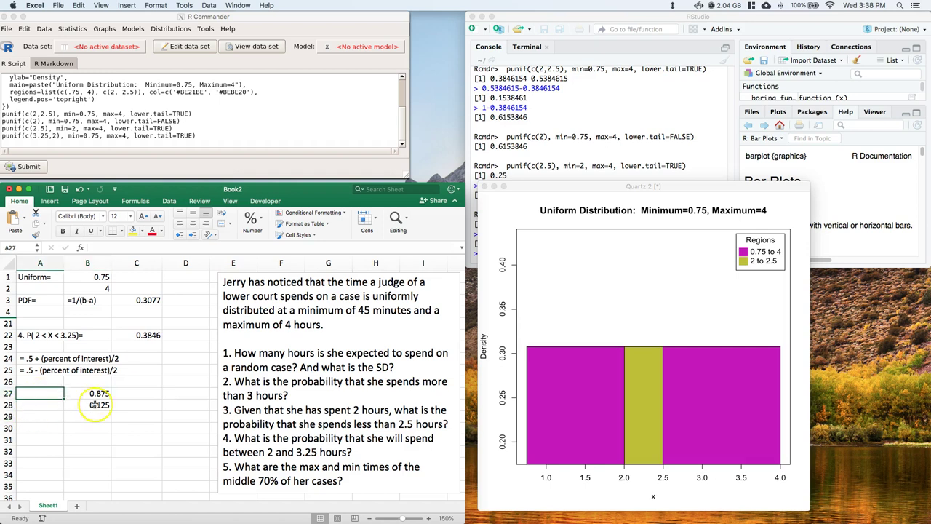
{"action": "type", "text": "Quant"}
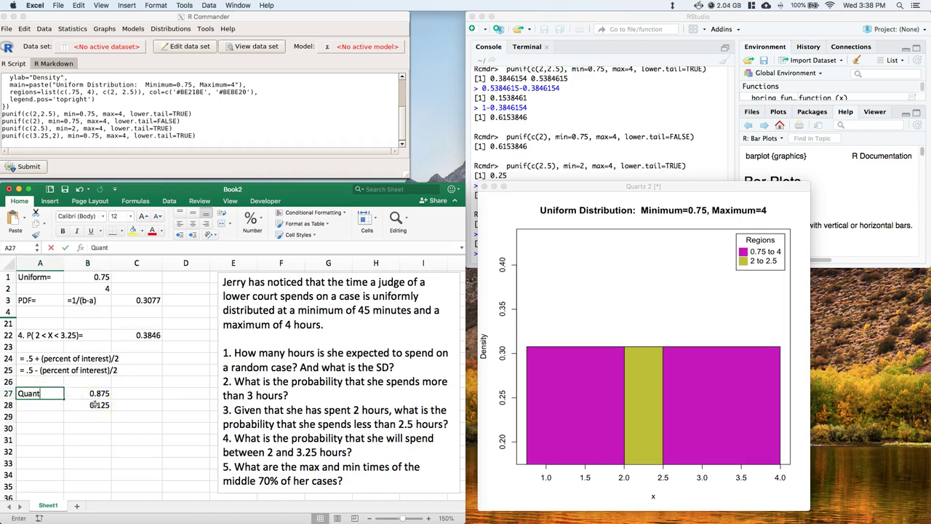
{"action": "type", "text": "iles"}
{"action": "left_click", "coordinate": [33, 405]}
{"action": "type", "text": "Q"}
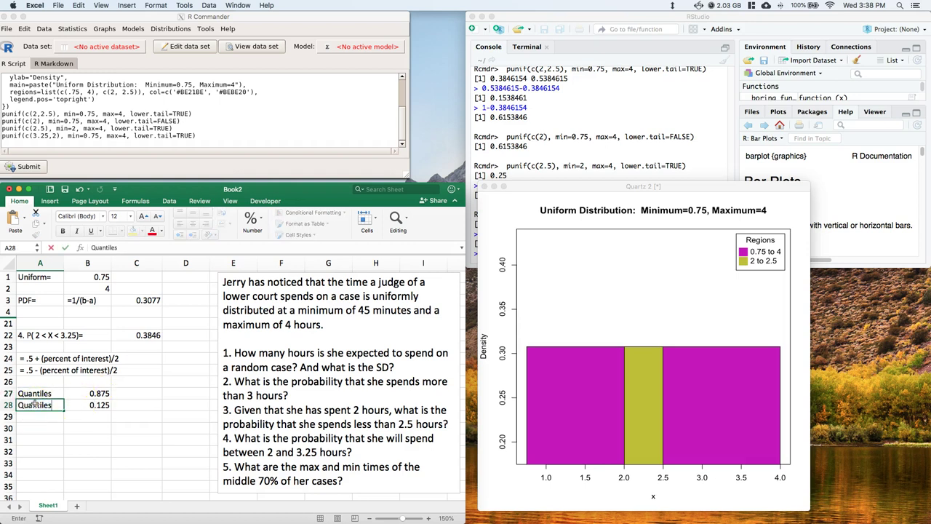
{"action": "left_click", "coordinate": [90, 392]}
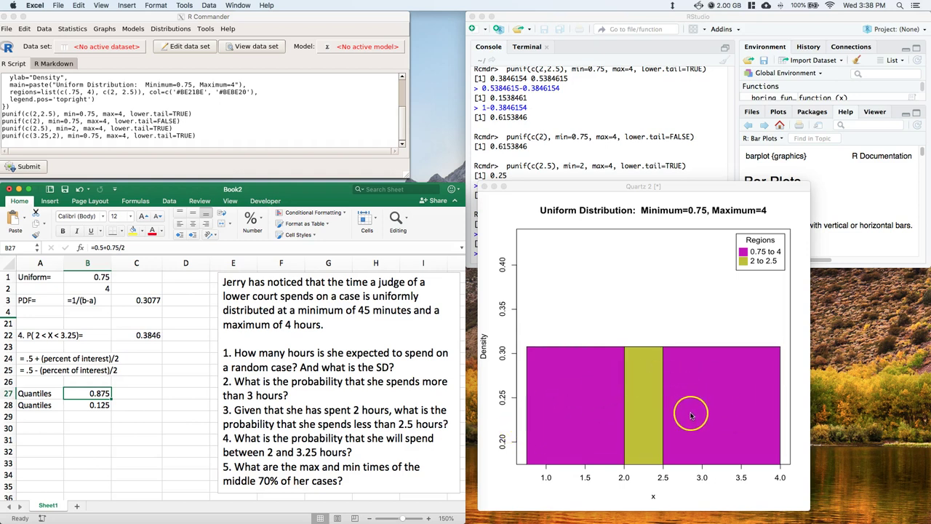
- Change 0.75 to 0.7 in the B27 and B28 formulas so they give 0.85 and 0.15
{"action": "double_click", "coordinate": [105, 393]}
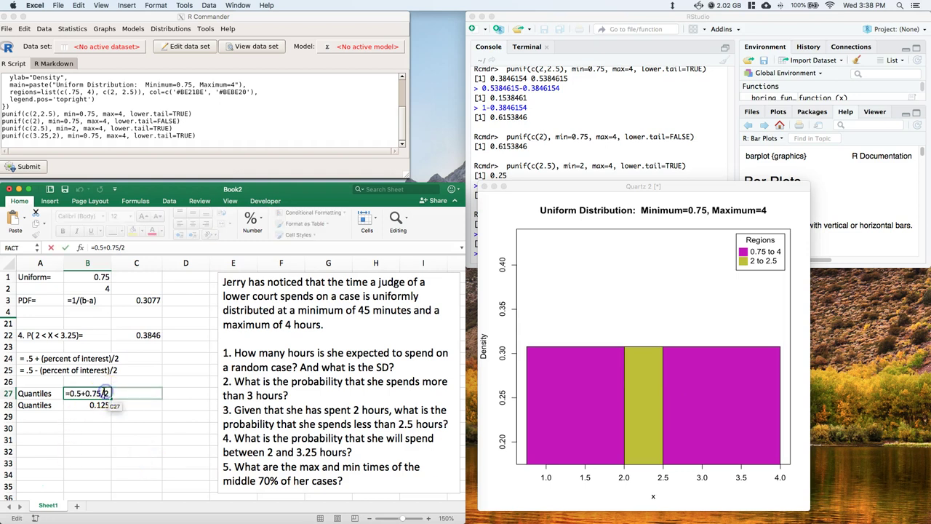
{"action": "key", "text": "BackSpace"}
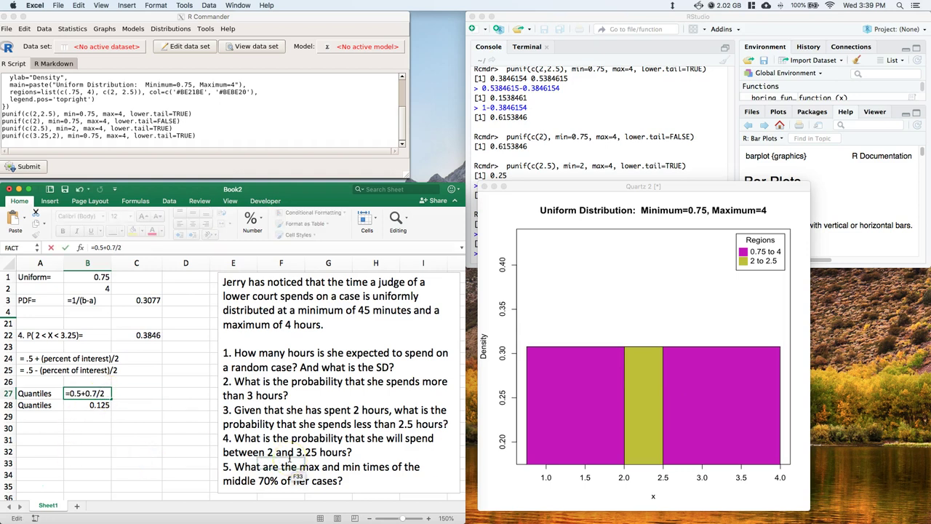
{"action": "key", "text": "Return"}
{"action": "double_click", "coordinate": [94, 405]}
{"action": "key", "text": "BackSpace"}
{"action": "key", "text": "Return"}
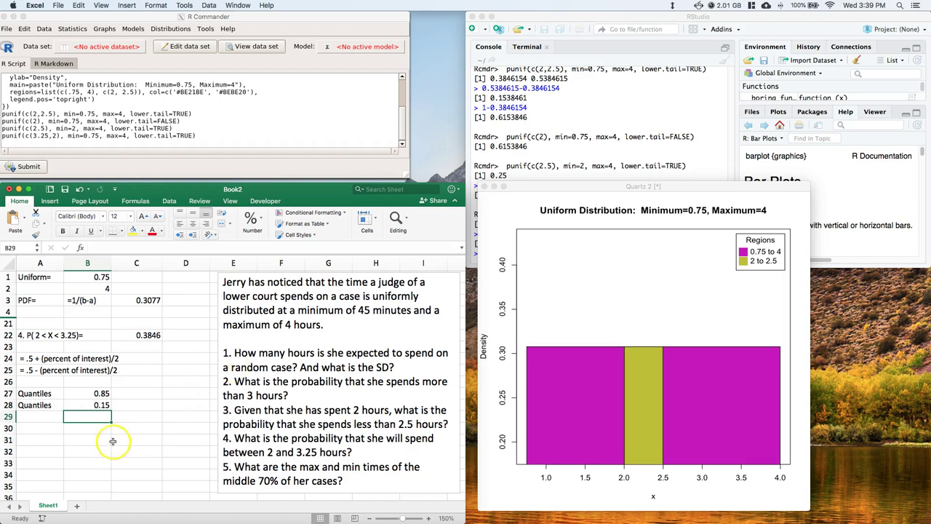
{"action": "left_click", "coordinate": [85, 430]}
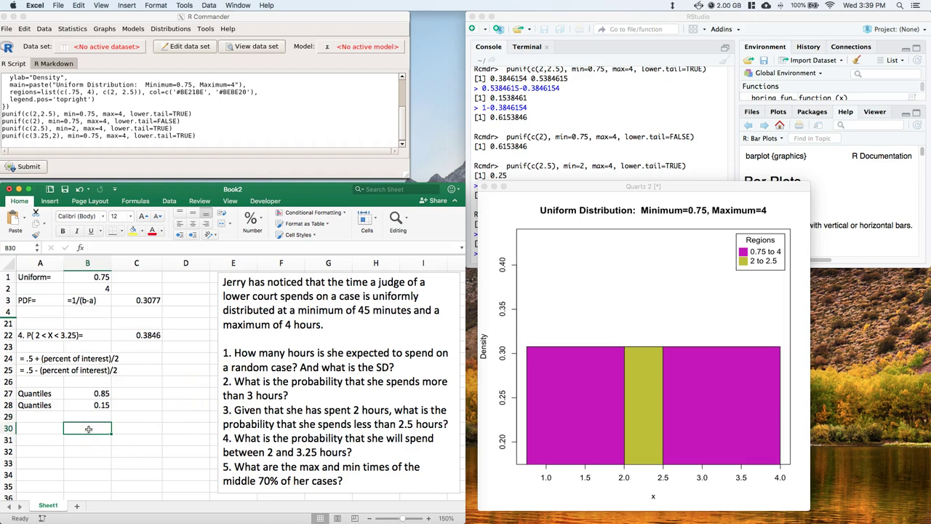
- Get uniform quantiles for 0.85 and 0.15 with minimum 0.75 and maximum 4: 3.5125 and 1.2375
{"action": "left_click", "coordinate": [187, 6]}
{"action": "left_click", "coordinate": [170, 29]}
{"action": "left_click", "coordinate": [170, 30]}
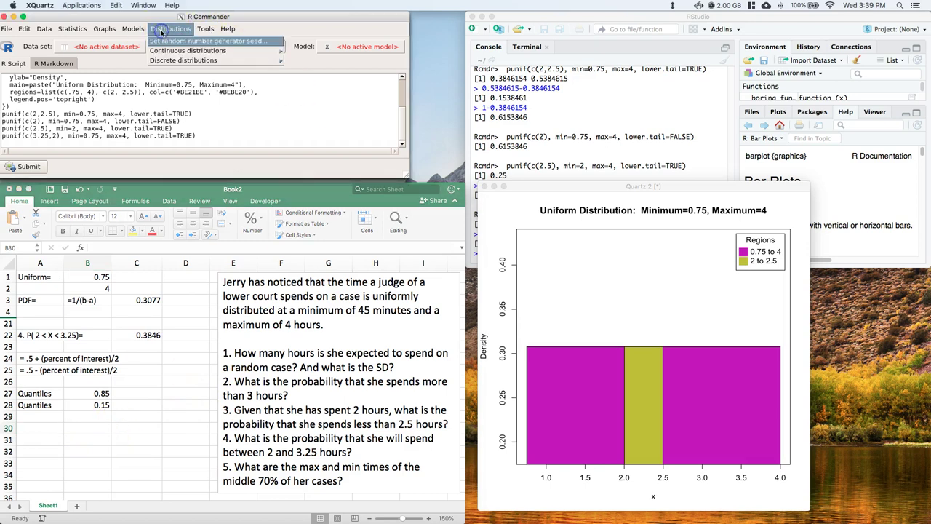
{"action": "mouse_move", "coordinate": [178, 50]}
{"action": "left_click", "coordinate": [352, 102]}
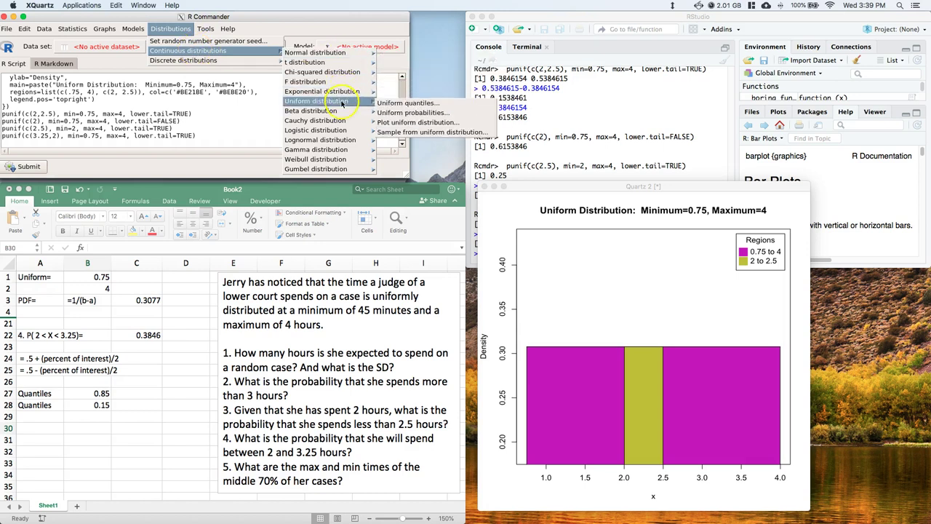
{"action": "left_click", "coordinate": [429, 106]}
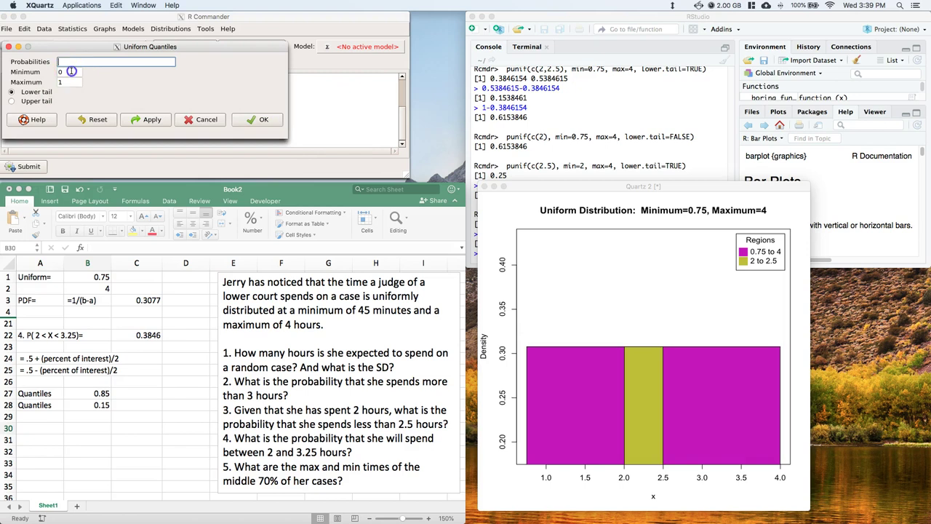
{"action": "double_click", "coordinate": [70, 71]}
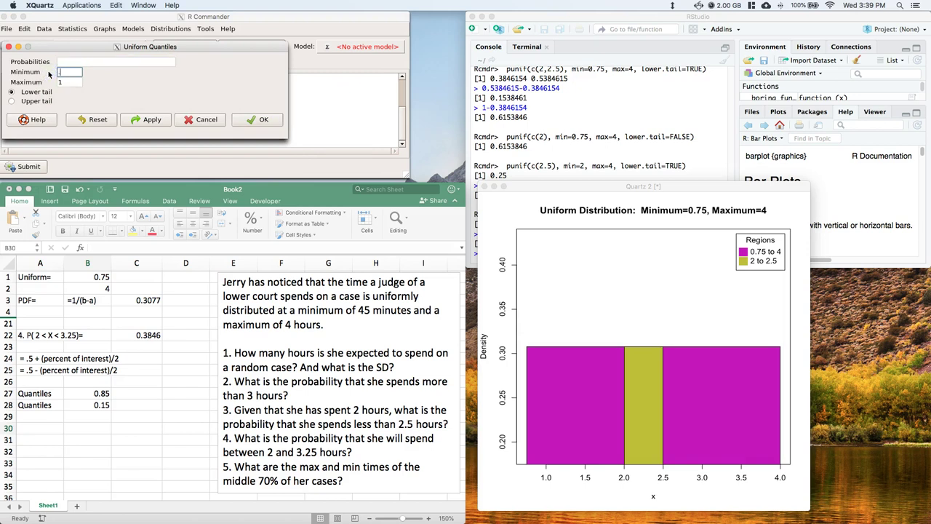
{"action": "key", "text": "Tab"}
{"action": "type", "text": "4"}
{"action": "left_click", "coordinate": [76, 64]}
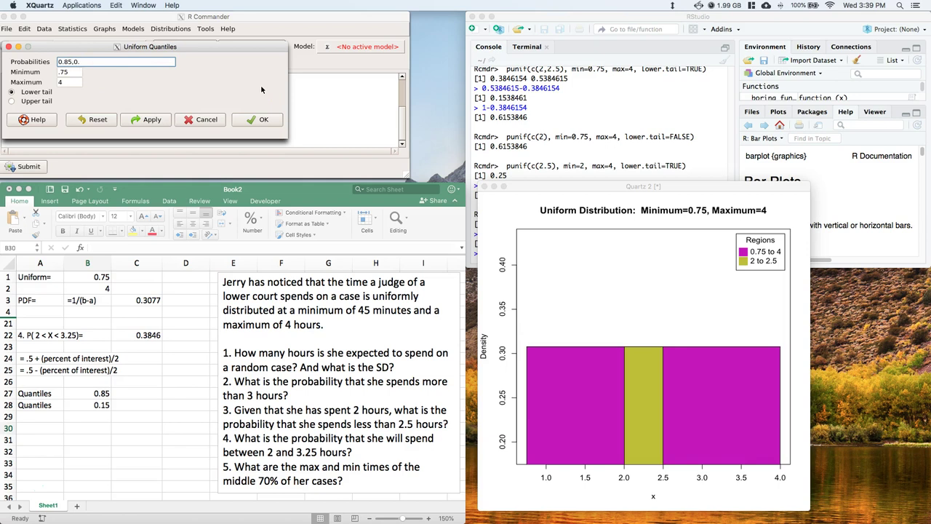
{"action": "left_click", "coordinate": [245, 121]}
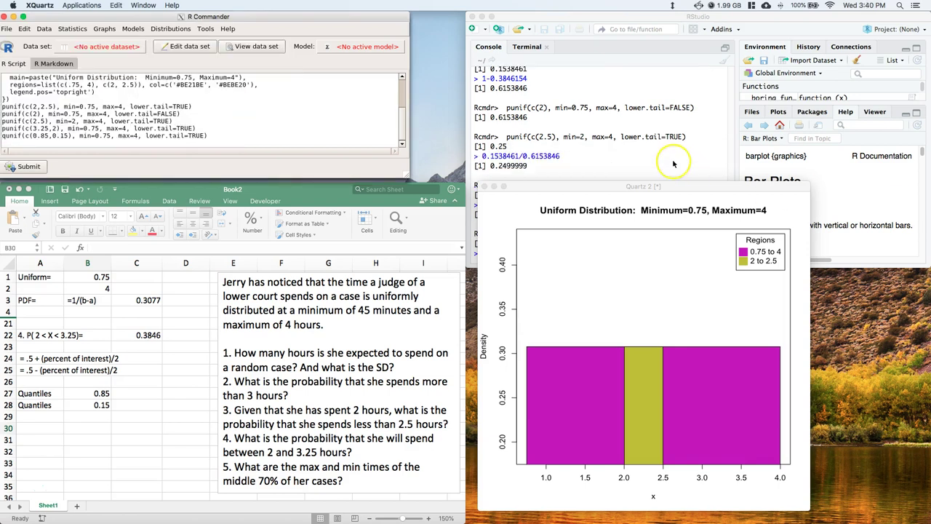
{"action": "left_click", "coordinate": [644, 152]}
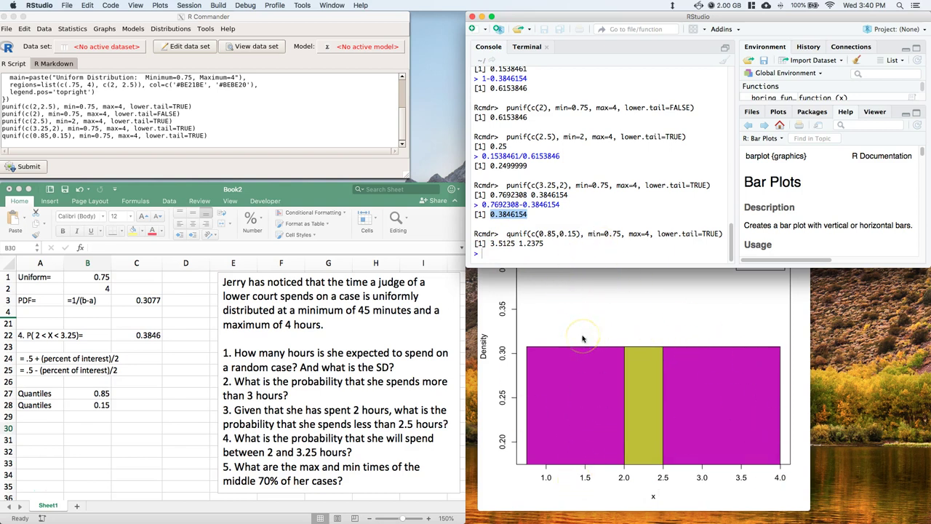
- Open R Commander's Plot uniform distribution settings
{"action": "left_click", "coordinate": [291, 99]}
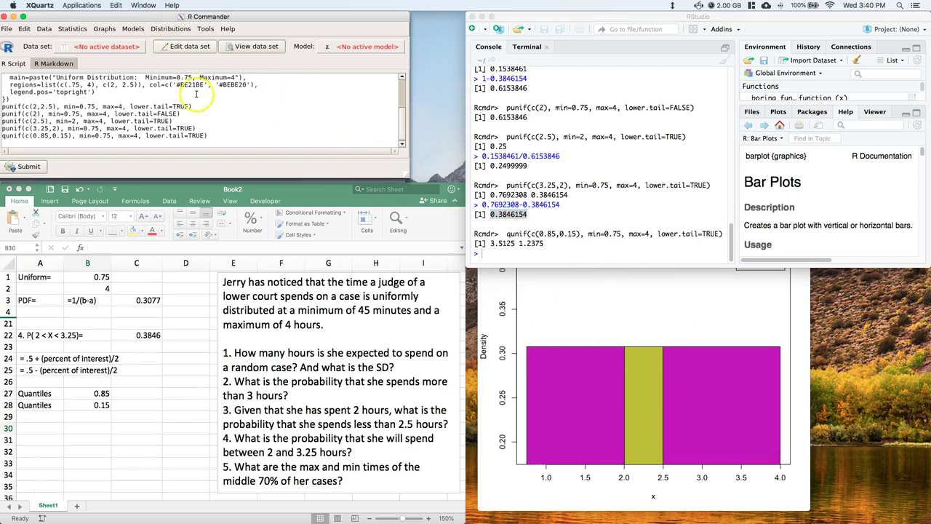
{"action": "left_click", "coordinate": [169, 28]}
{"action": "mouse_move", "coordinate": [191, 60]}
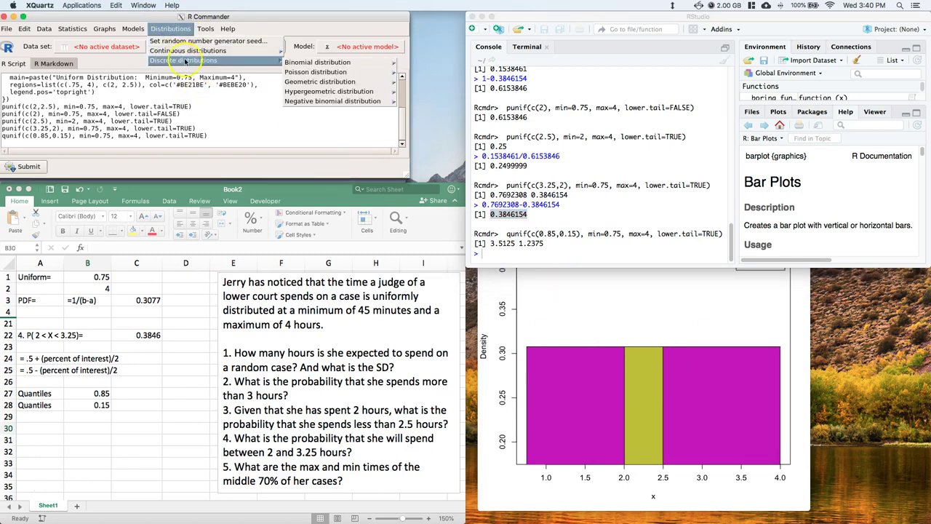
{"action": "mouse_move", "coordinate": [346, 102]}
{"action": "left_click", "coordinate": [415, 122]}
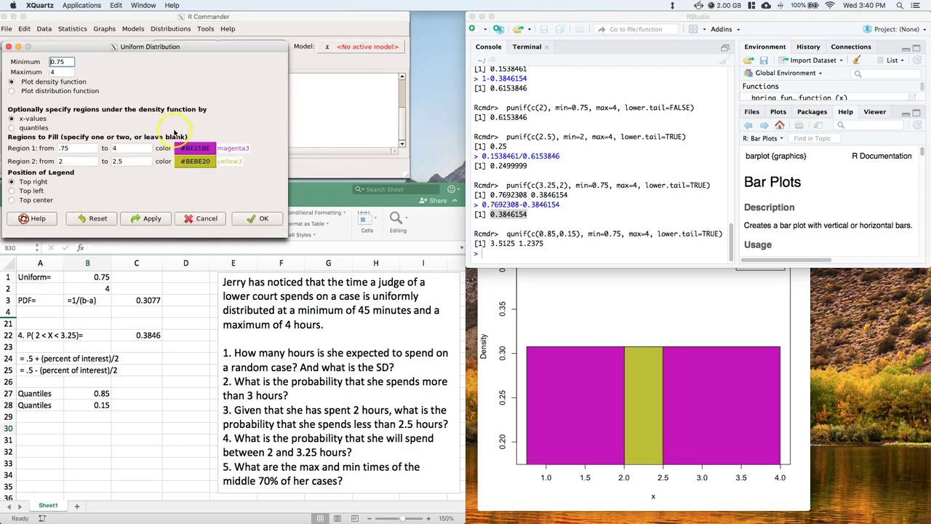
- Copy 3.5125 from the console and enter it as the second region's end value
{"action": "double_click", "coordinate": [61, 160]}
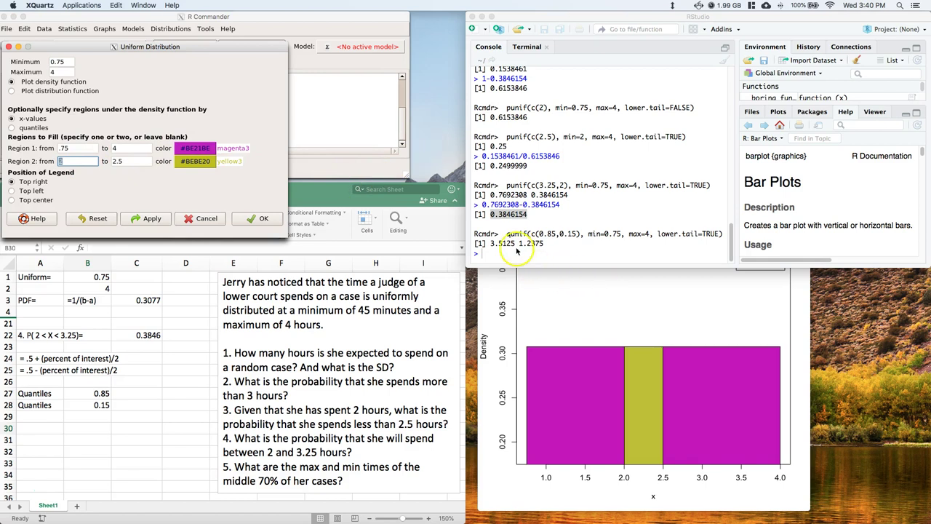
{"action": "left_click", "coordinate": [514, 244]}
{"action": "left_click_drag", "start_coordinate": [513, 244], "coordinate": [489, 243]}
{"action": "left_click", "coordinate": [61, 160]}
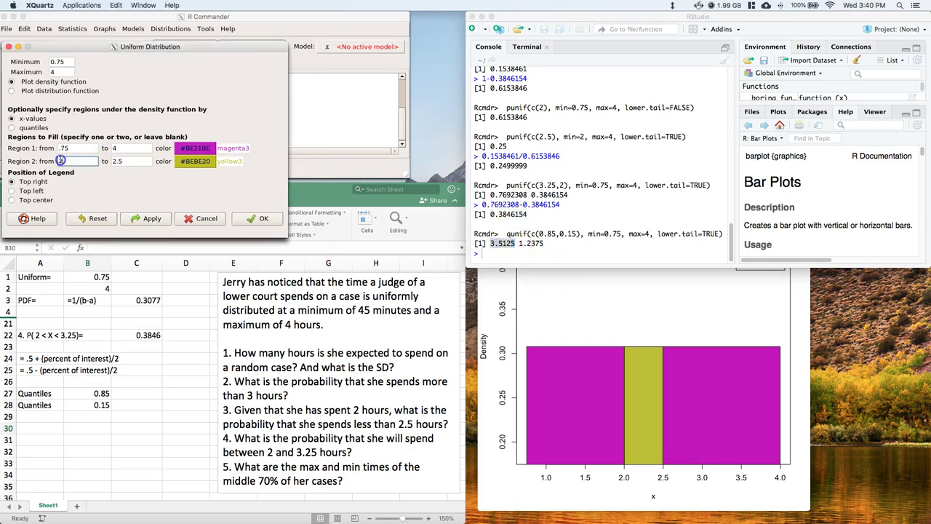
{"action": "double_click", "coordinate": [77, 163]}
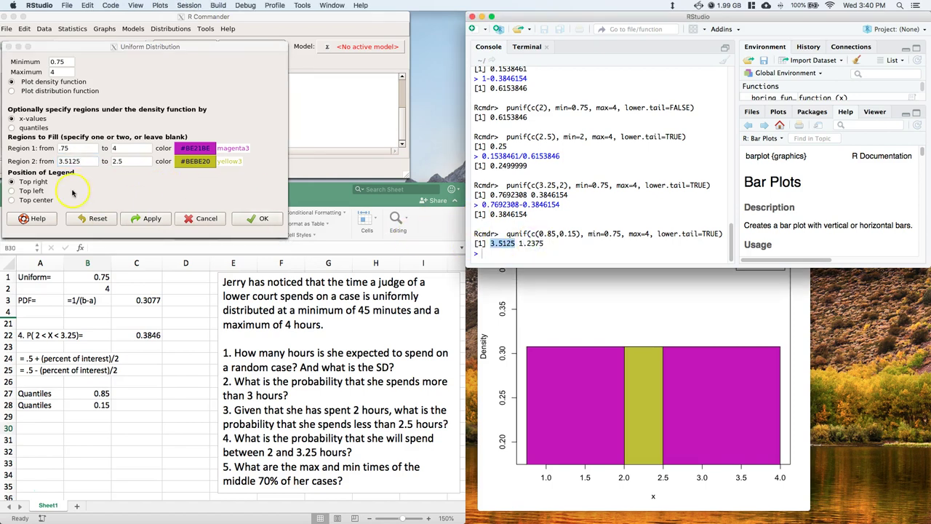
{"action": "left_click", "coordinate": [87, 161]}
{"action": "left_click_drag", "start_coordinate": [88, 161], "coordinate": [55, 160]}
{"action": "key", "text": "super+c"}
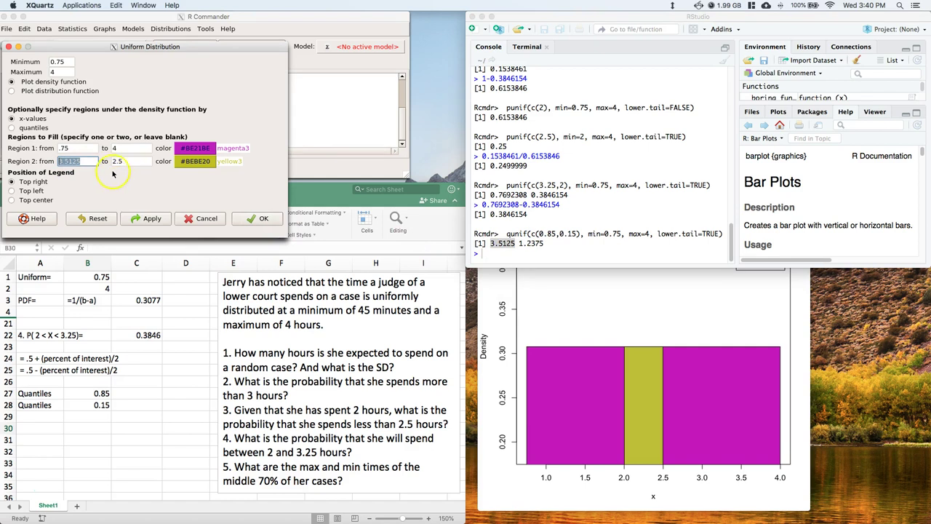
{"action": "key", "text": "Tab"}
{"action": "key", "text": "super+v"}
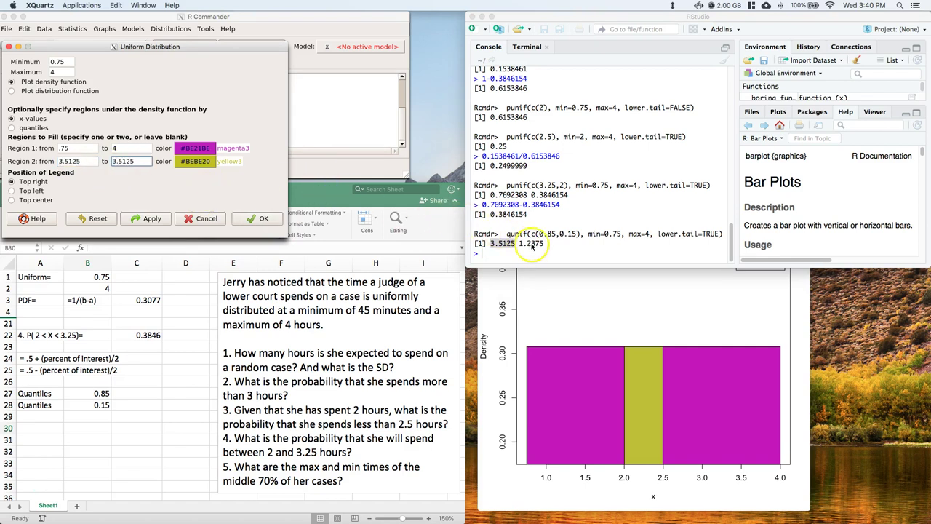
- Copy 1.2375 from the console and enter it as the second region's start value
{"action": "left_click", "coordinate": [546, 243]}
{"action": "left_click_drag", "start_coordinate": [545, 243], "coordinate": [520, 243]}
{"action": "key", "text": "super+c"}
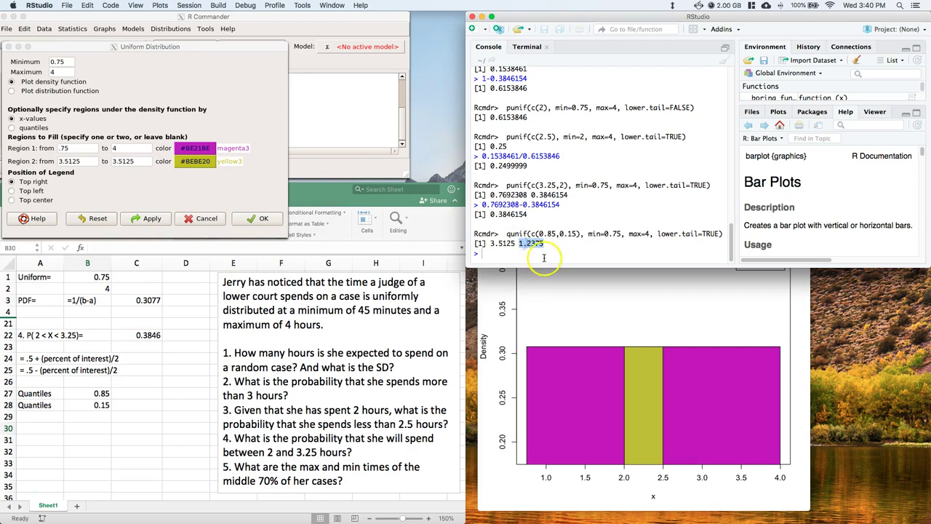
{"action": "left_click", "coordinate": [82, 160]}
{"action": "left_click_drag", "start_coordinate": [82, 161], "coordinate": [48, 161]}
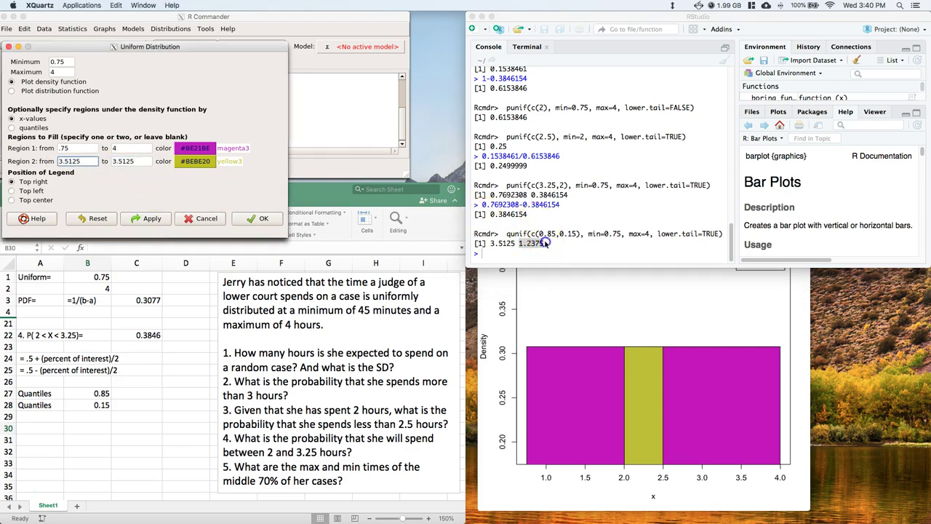
{"action": "left_click_drag", "start_coordinate": [544, 243], "coordinate": [521, 243]}
{"action": "key", "text": "super+c"}
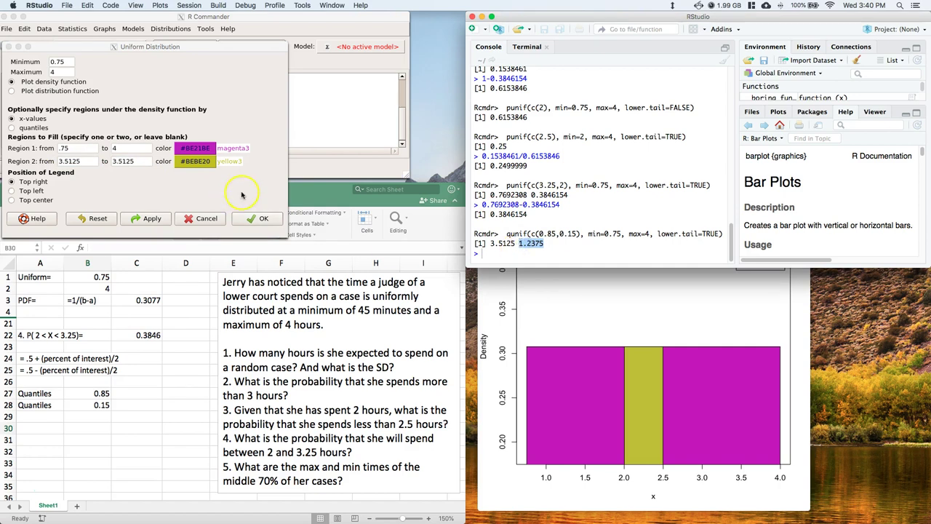
{"action": "left_click", "coordinate": [65, 160]}
{"action": "triple_click", "coordinate": [66, 161]}
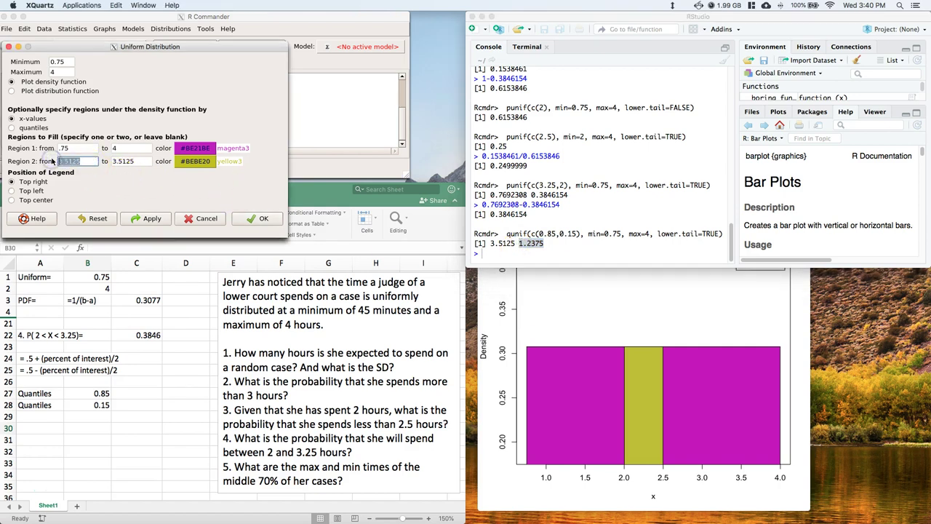
{"action": "key", "text": "super+v"}
- Redraw the uniform plot and bring it forward, legend showing regions 0.75–4 and 1.24–3.51
{"action": "left_click", "coordinate": [264, 218]}
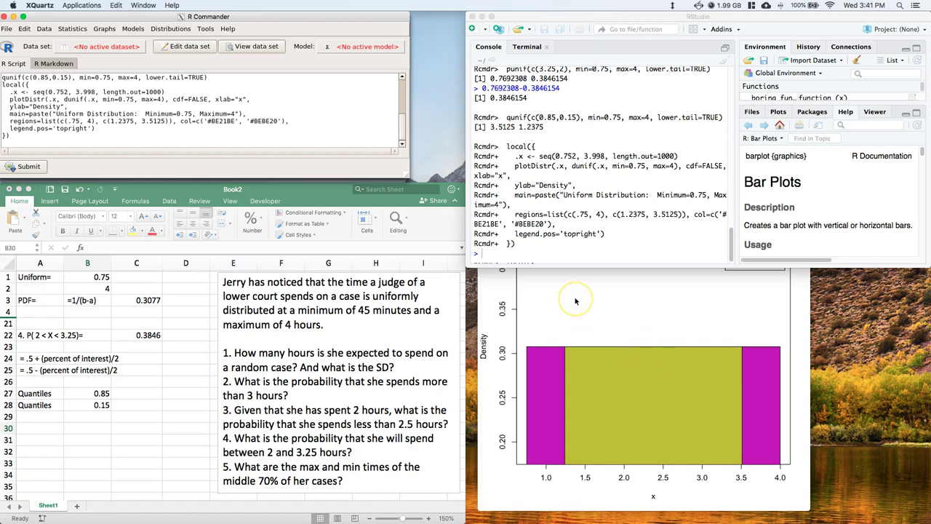
{"action": "left_click", "coordinate": [655, 296]}
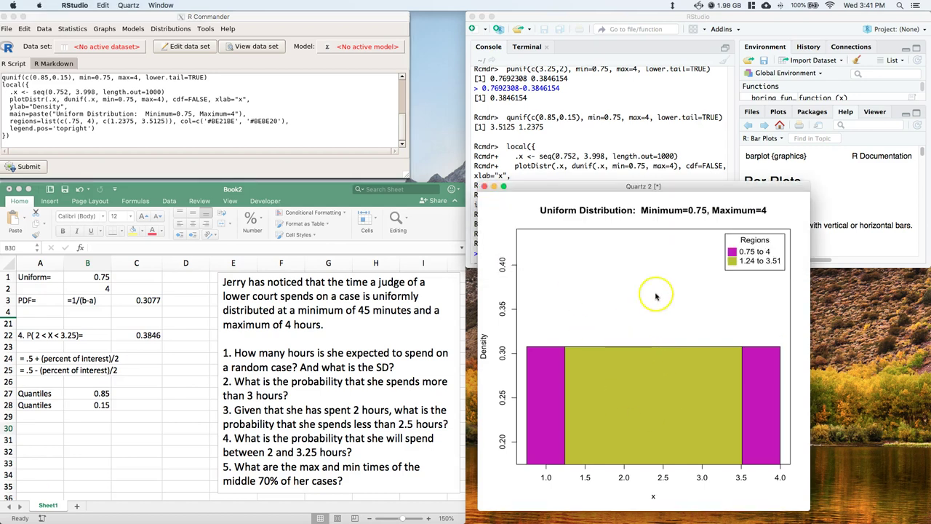